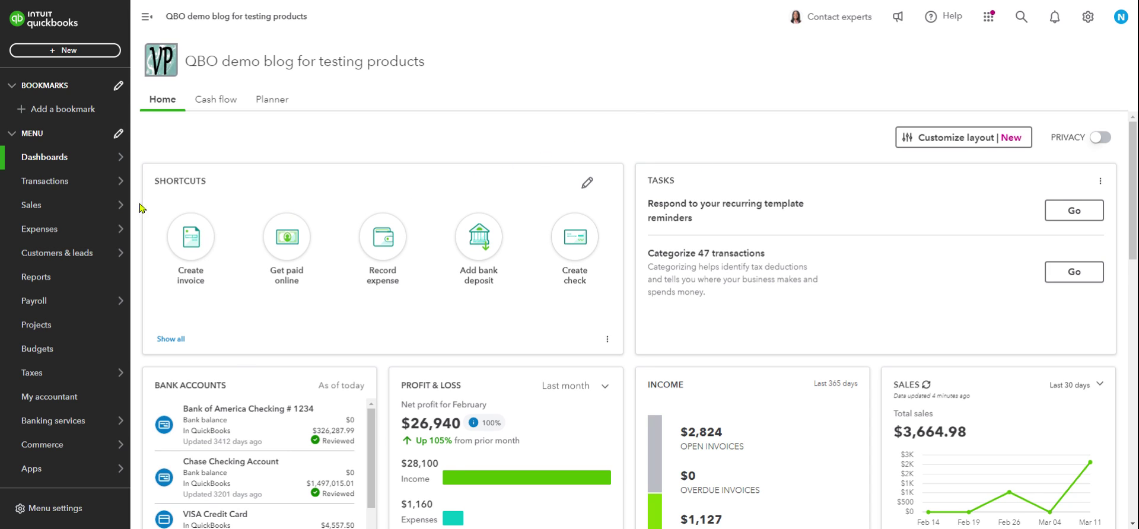
- Open the Vendors list from the Expenses menu
mouse_move(52, 234)
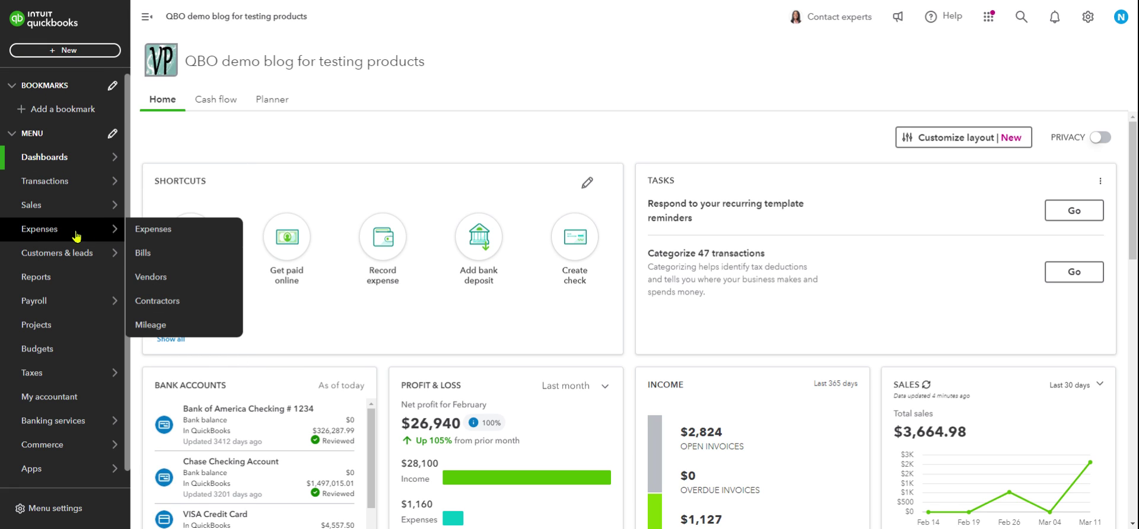
left_click(157, 282)
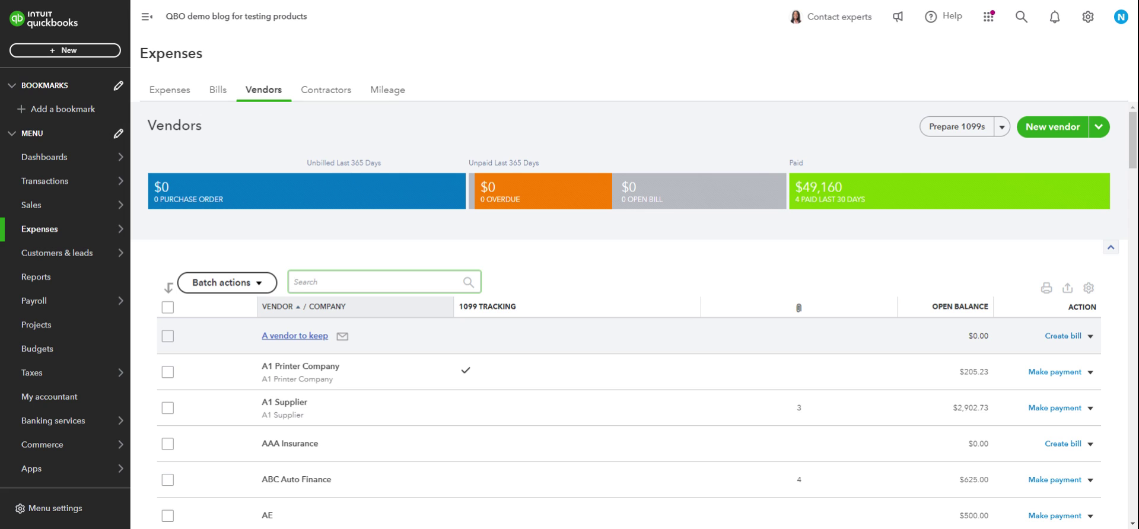
- Open A vendor to keep and clear the Last 365 Days filter to review all 17 transactions
left_click(282, 337)
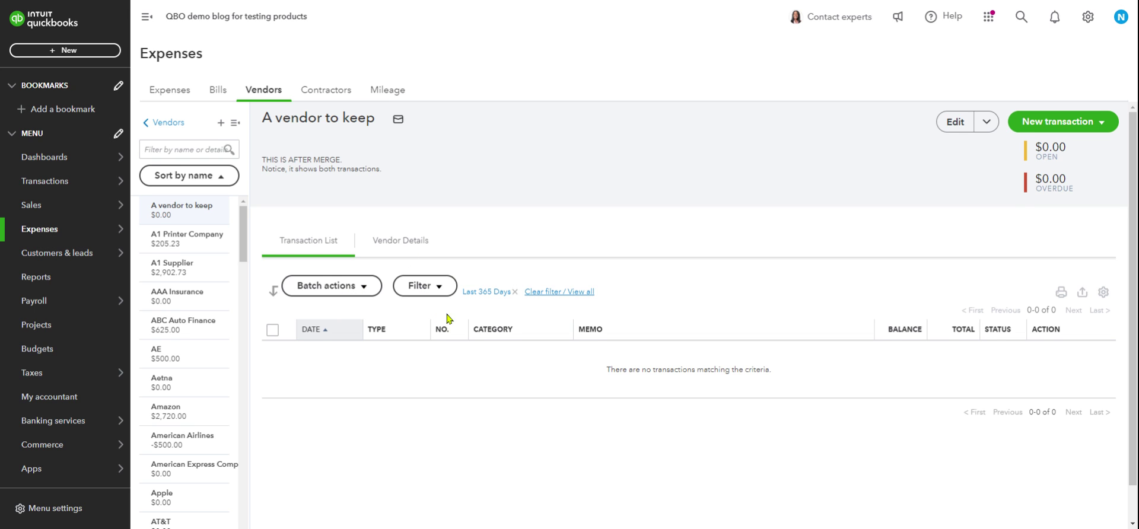
left_click(554, 292)
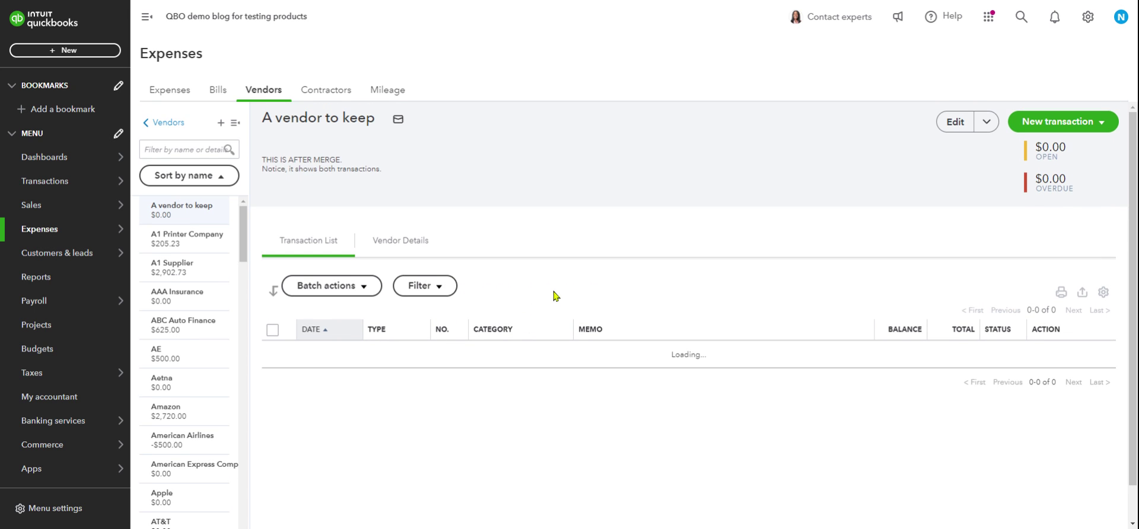
scroll(599, 359, "down", 2)
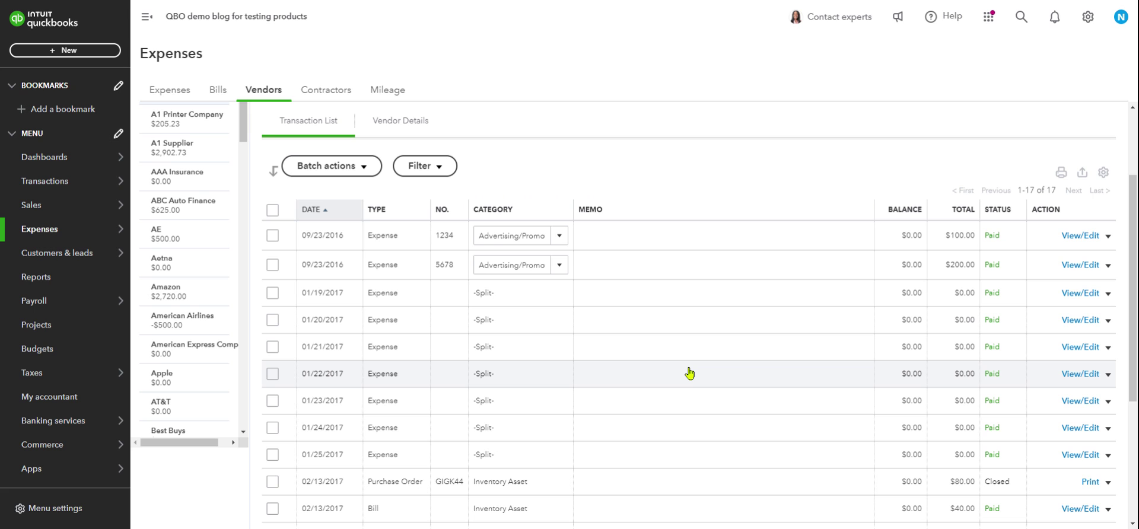
scroll(689, 372, "down", 2)
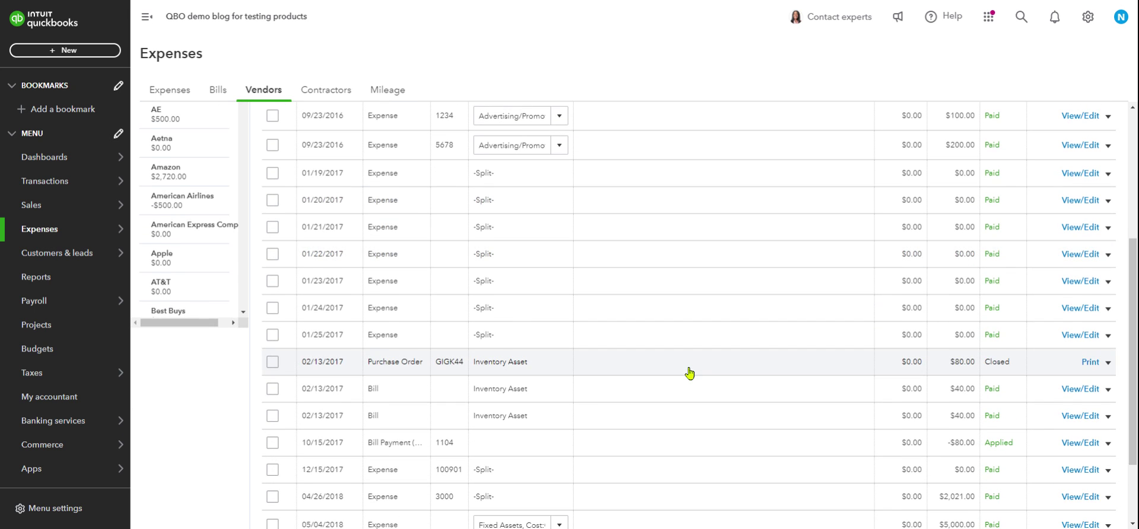
scroll(688, 373, "up", 5)
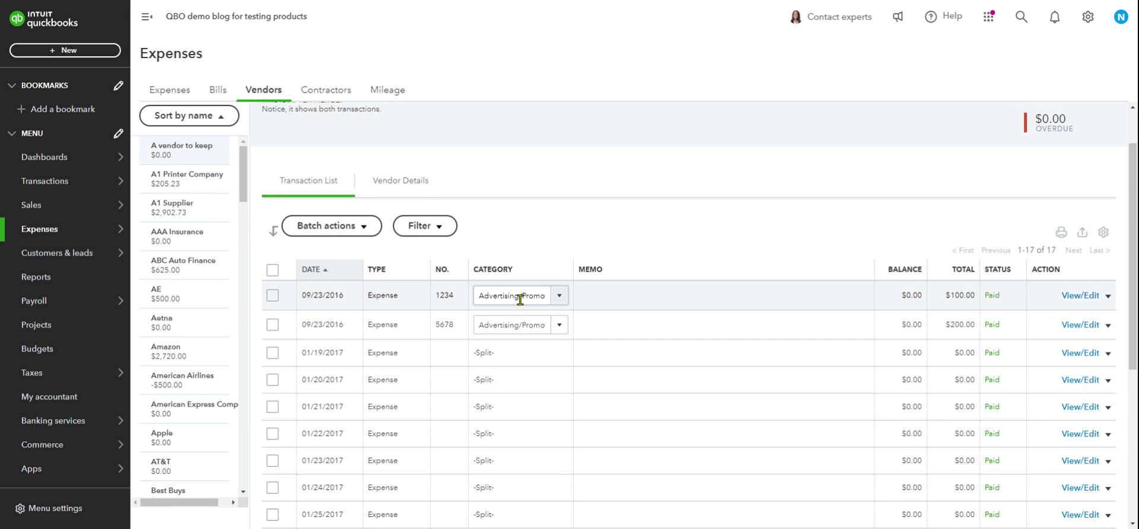
scroll(603, 388, "down", 4)
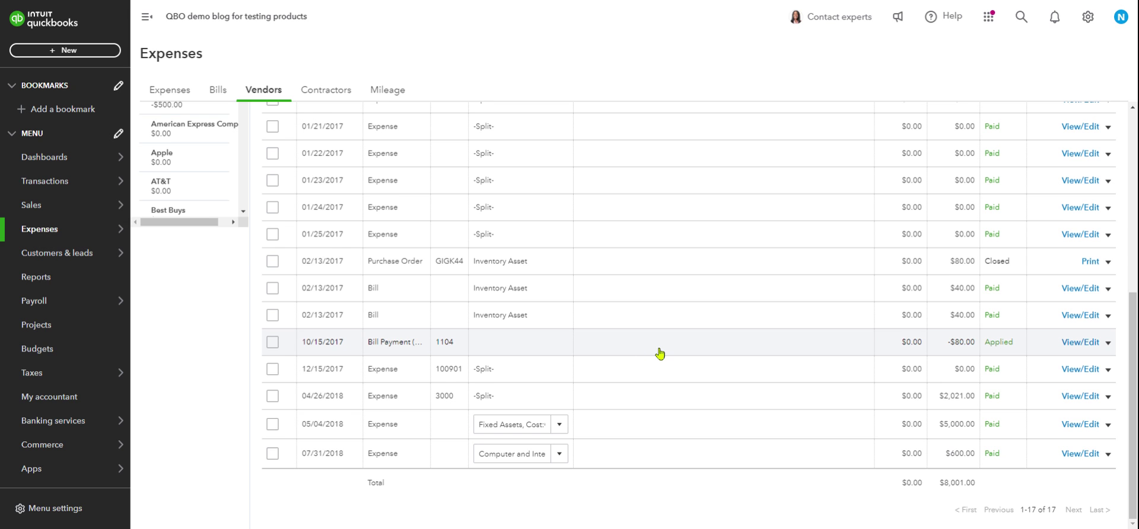
scroll(660, 353, "up", 1)
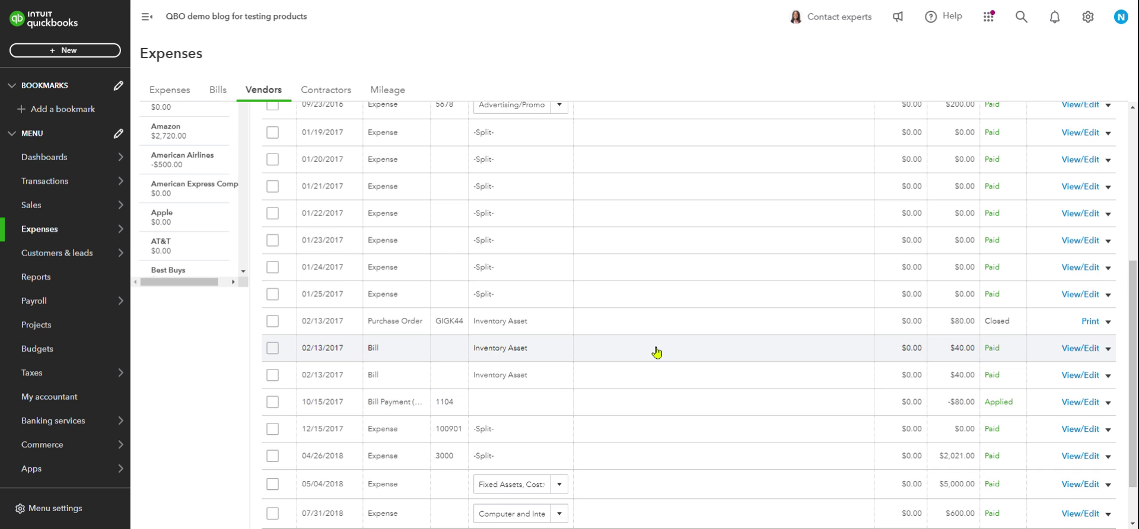
scroll(656, 353, "up", 4)
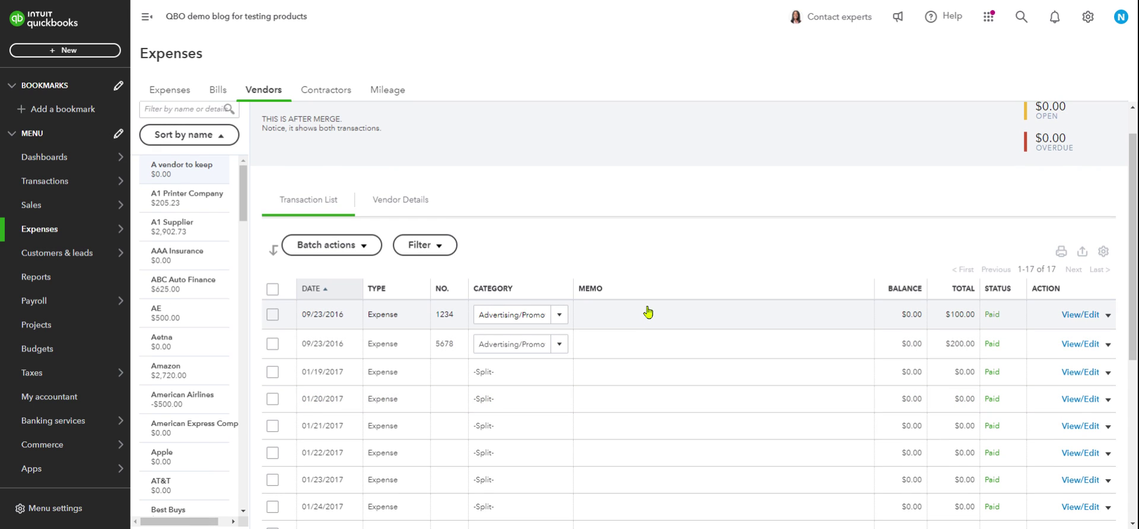
scroll(647, 312, "down", 2)
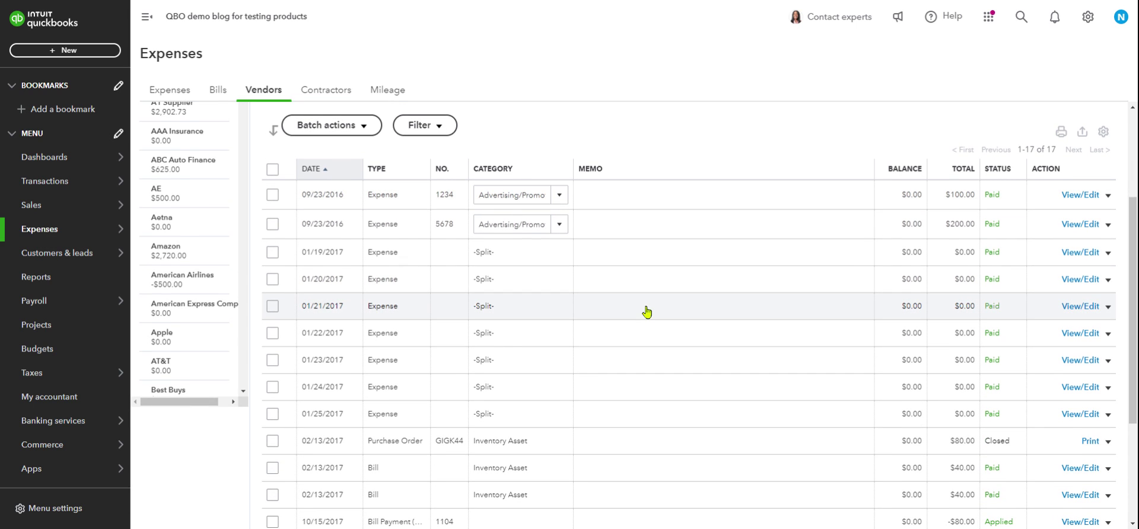
scroll(646, 312, "down", 1)
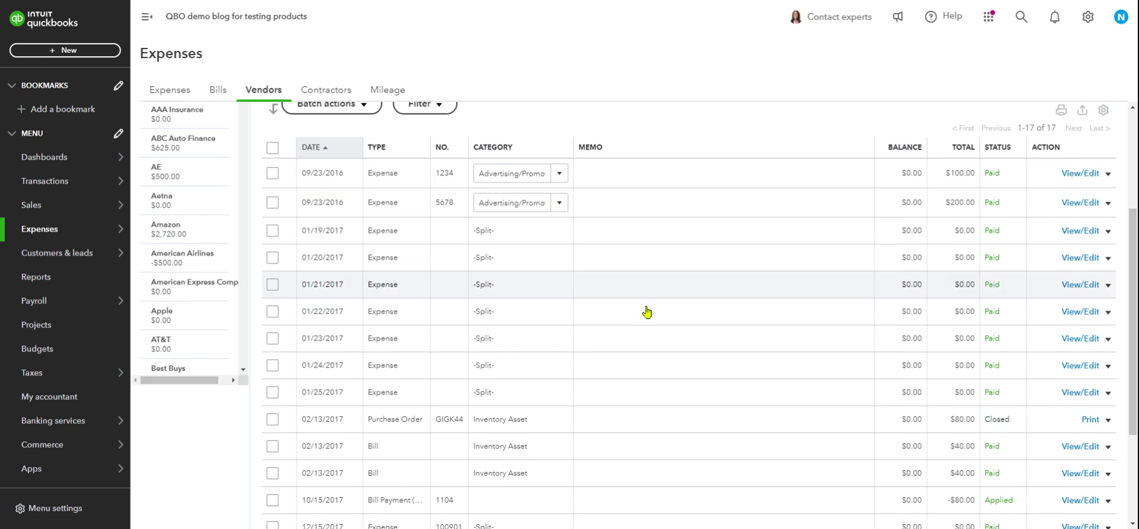
scroll(645, 312, "up", 2)
scroll(646, 313, "down", 2)
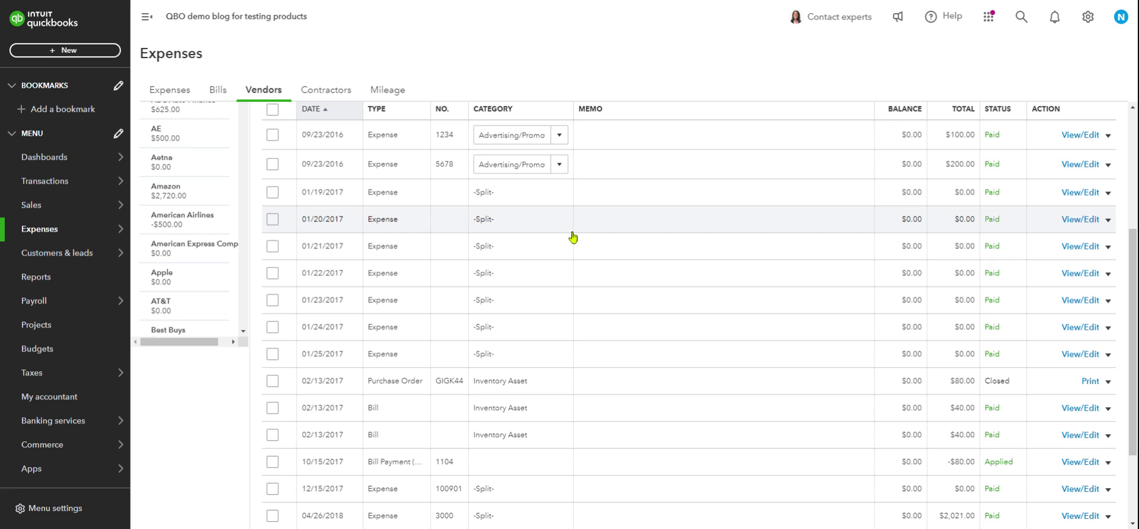
scroll(634, 252, "down", 2)
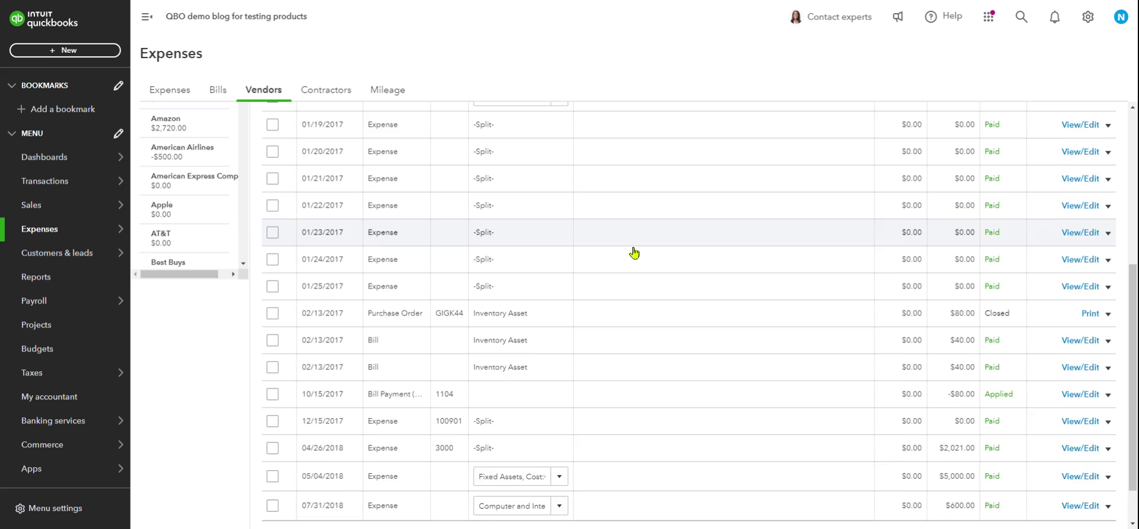
scroll(616, 306, "up", 3)
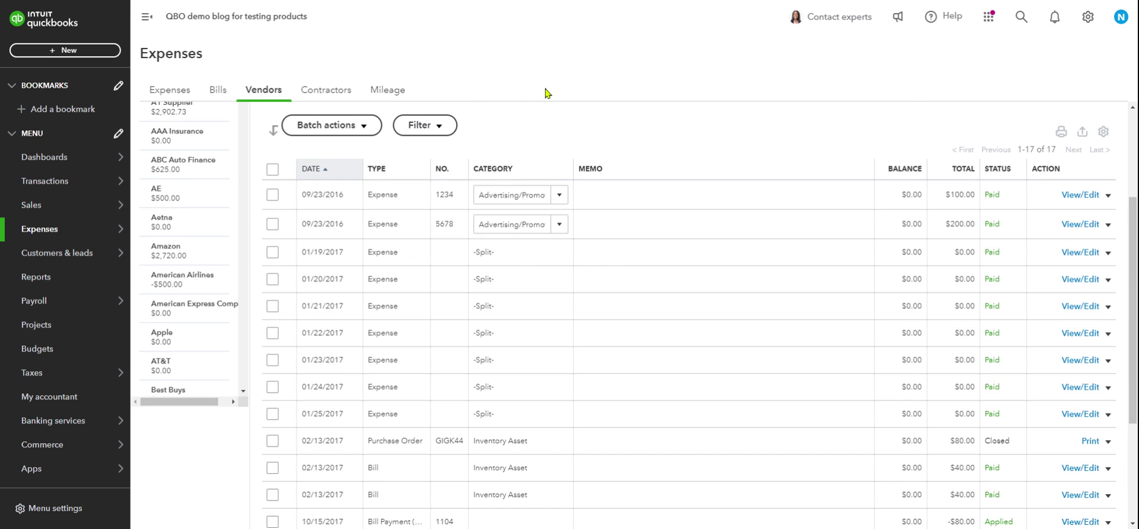
left_click(437, 130)
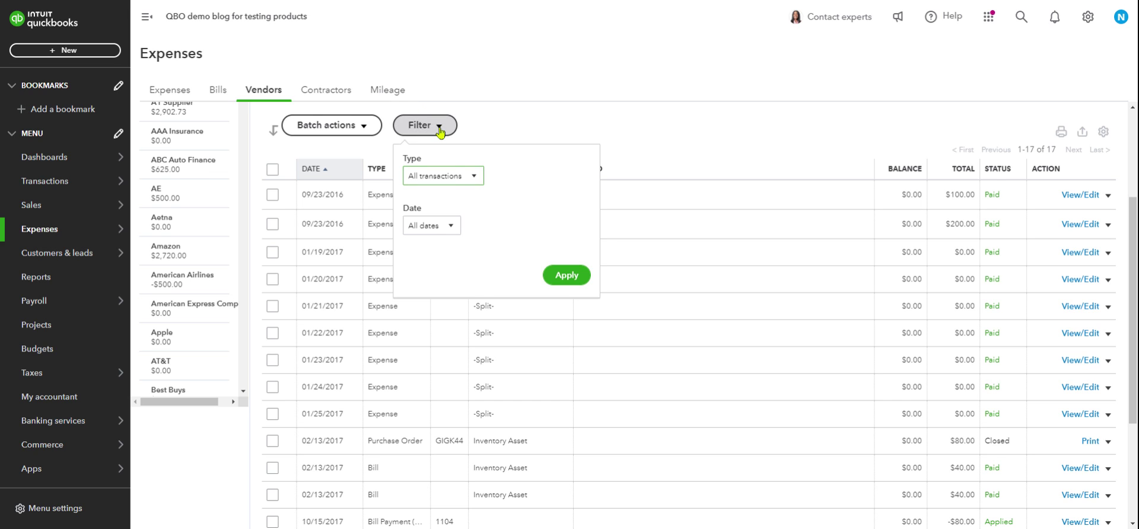
left_click(474, 181)
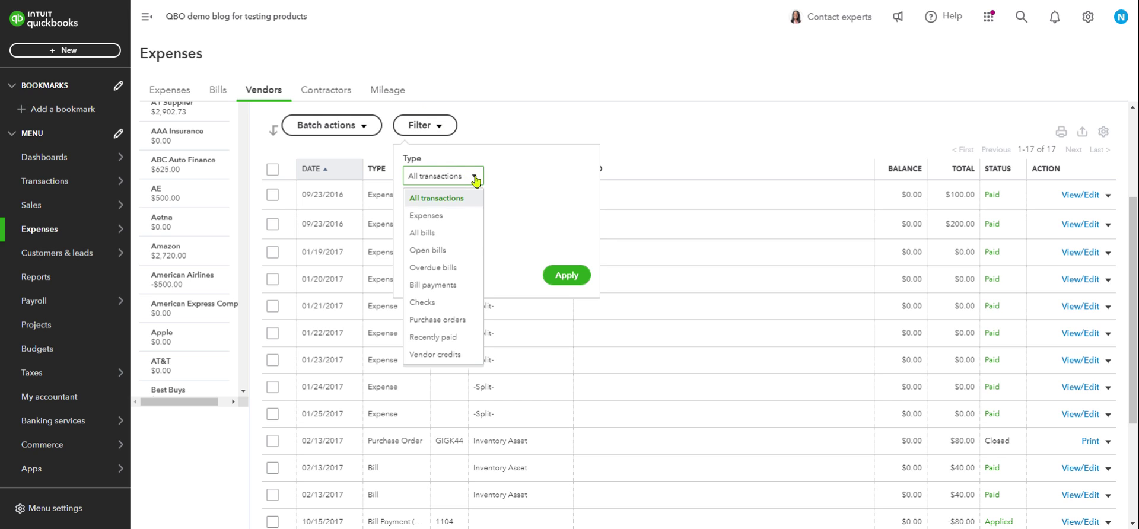
left_click(428, 217)
left_click(574, 276)
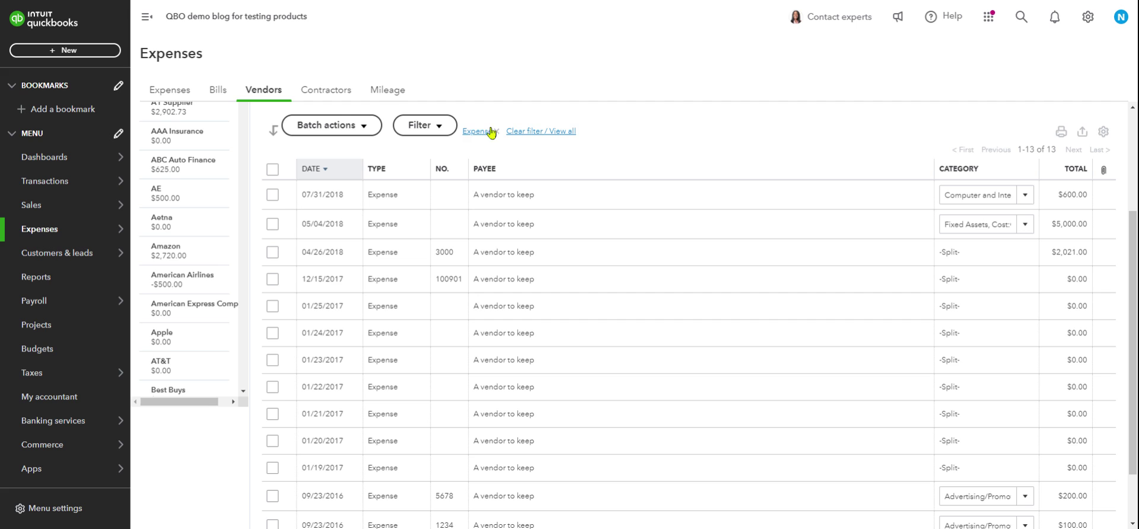
left_click(563, 133)
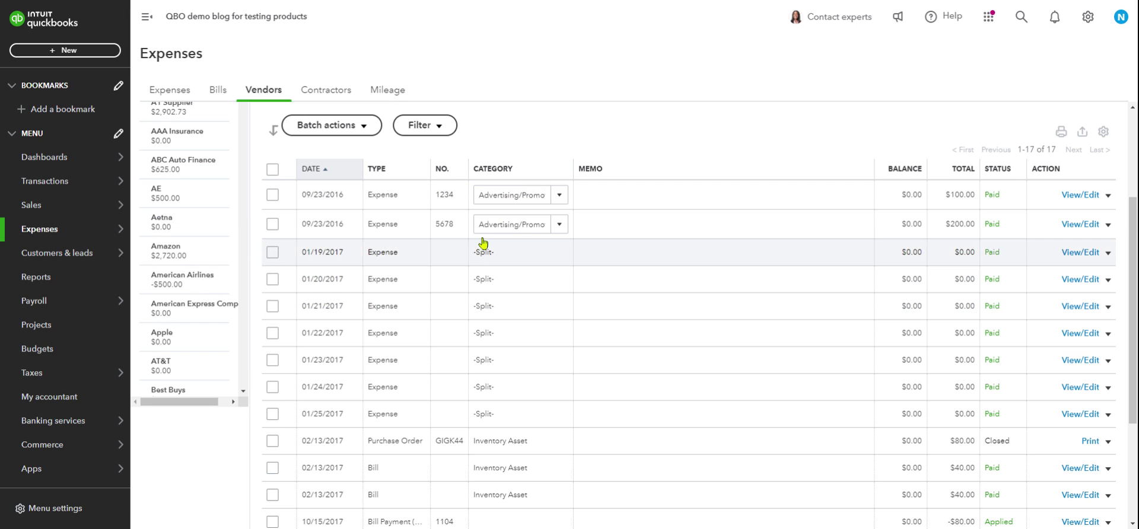
- Check expenses 1234 and 5678 (09/23/2016), plus the 05/04/2018 $5,000.00 and 07/31/2018 $600.00 expenses
left_click(273, 195)
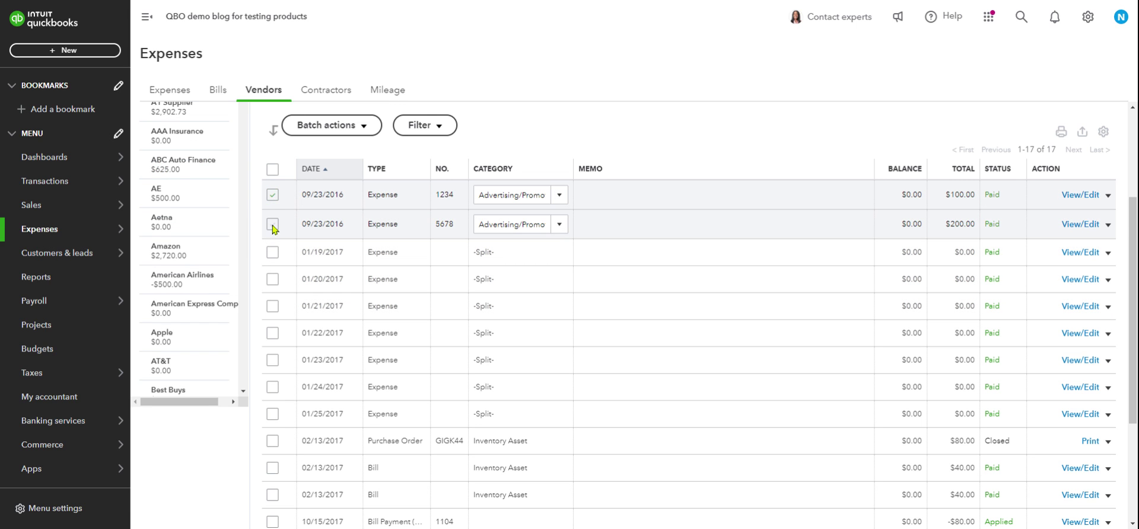
left_click(273, 226)
scroll(612, 407, "down", 3)
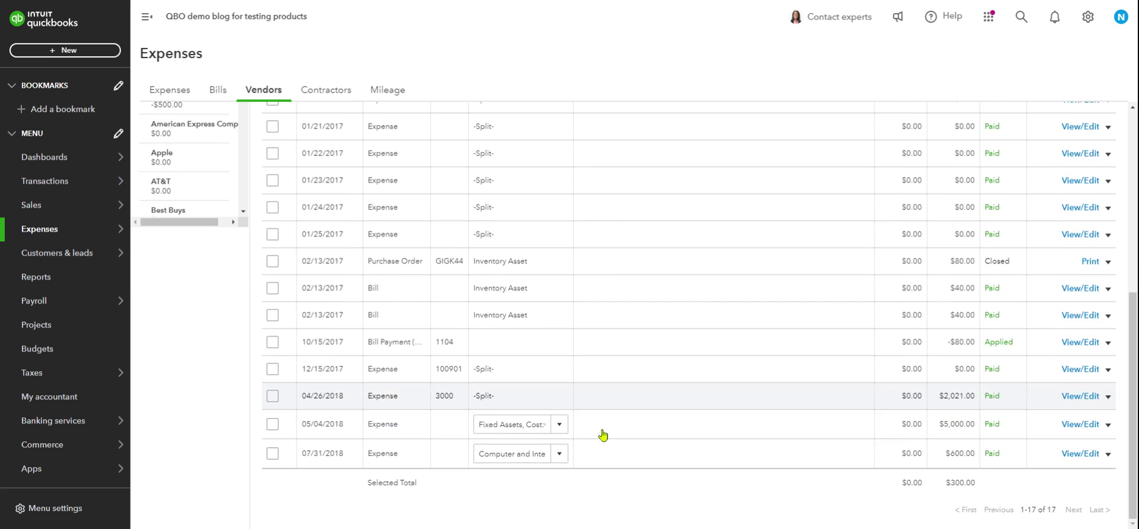
left_click(272, 424)
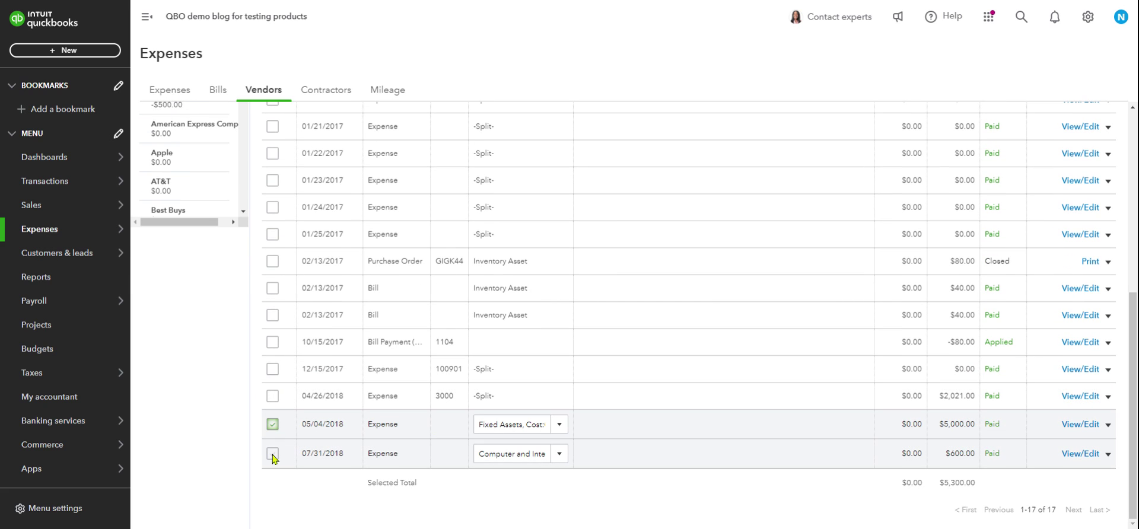
left_click(273, 455)
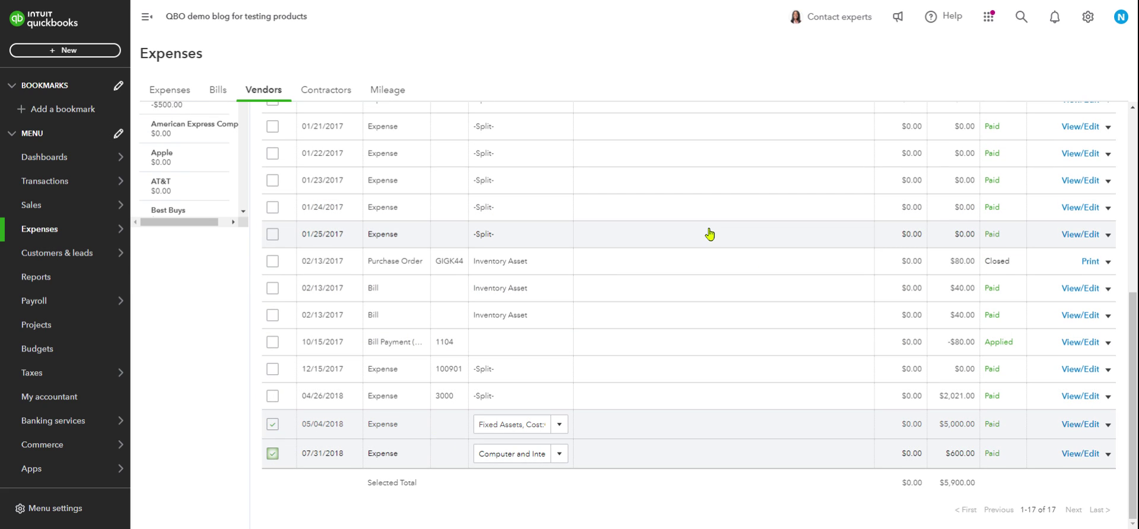
scroll(711, 235, "up", 5)
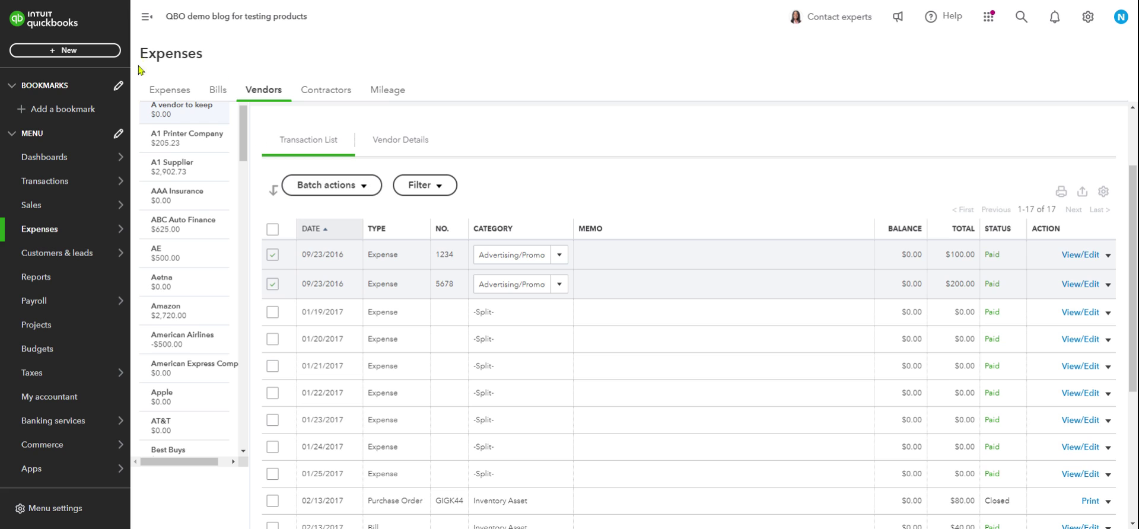
- Batch-categorize the four checked expenses as Cost of Goods Sold
left_click(365, 187)
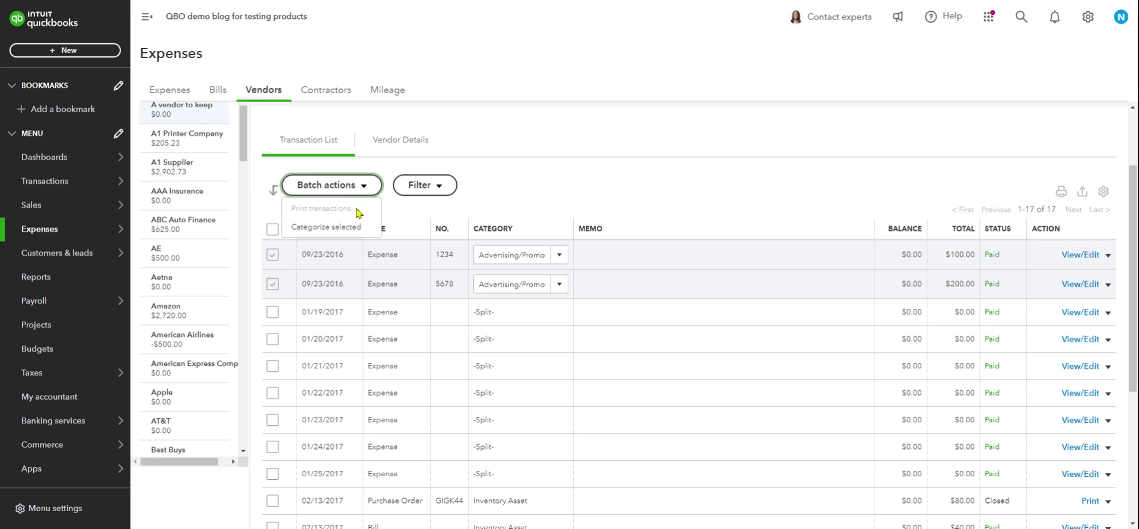
left_click(336, 231)
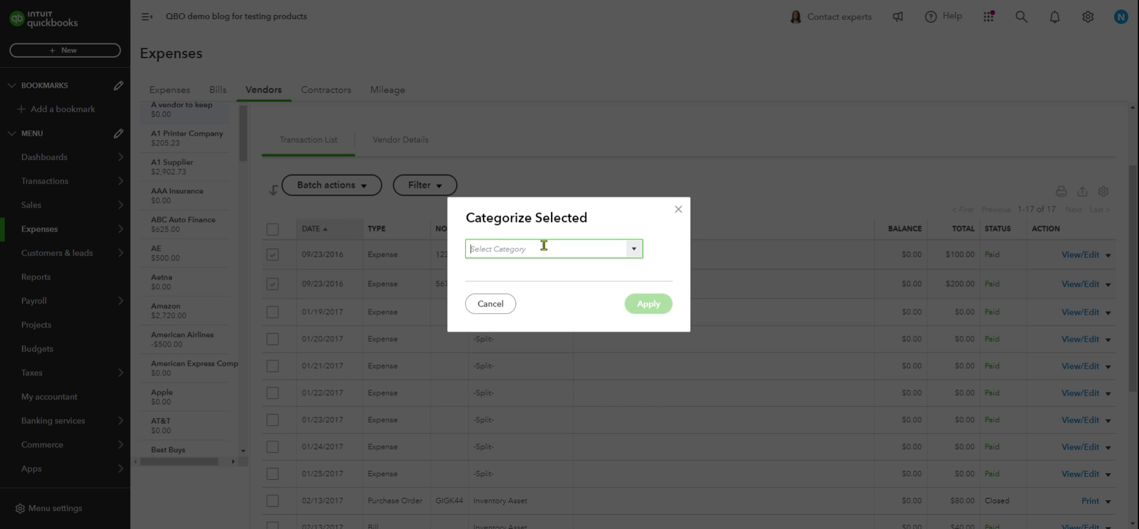
type("Cogs")
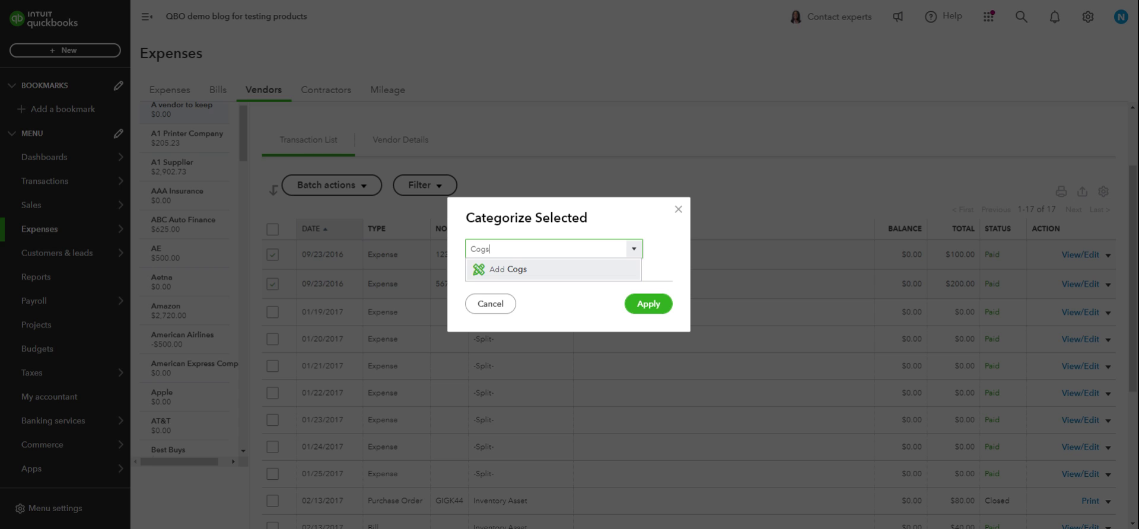
type("st")
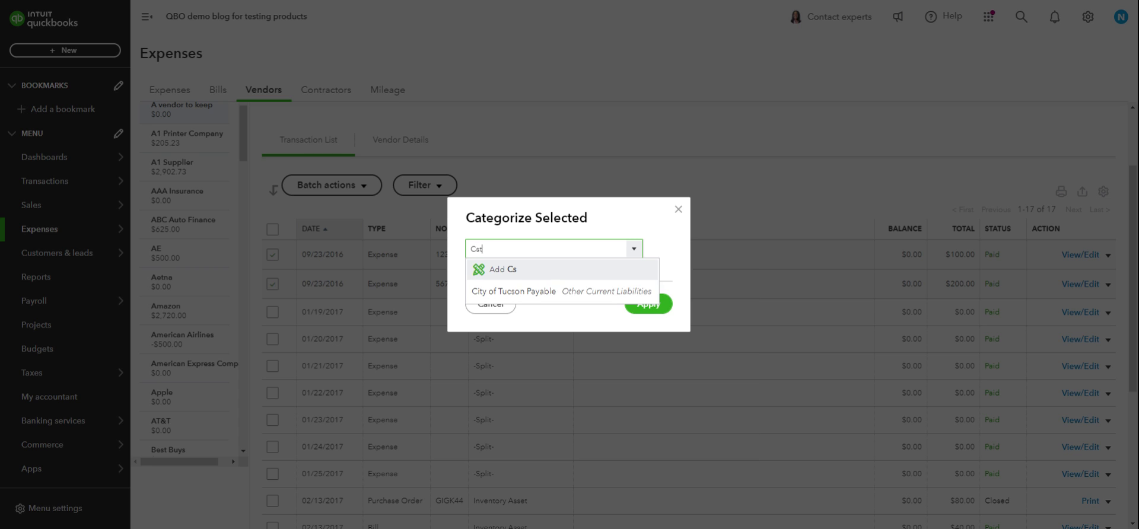
key("BackSpace")
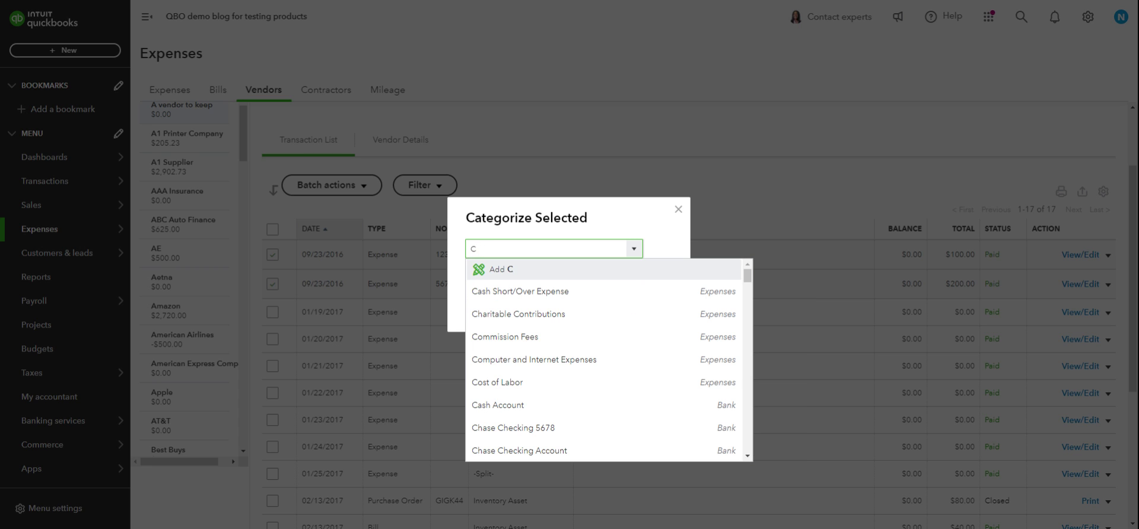
type("ost")
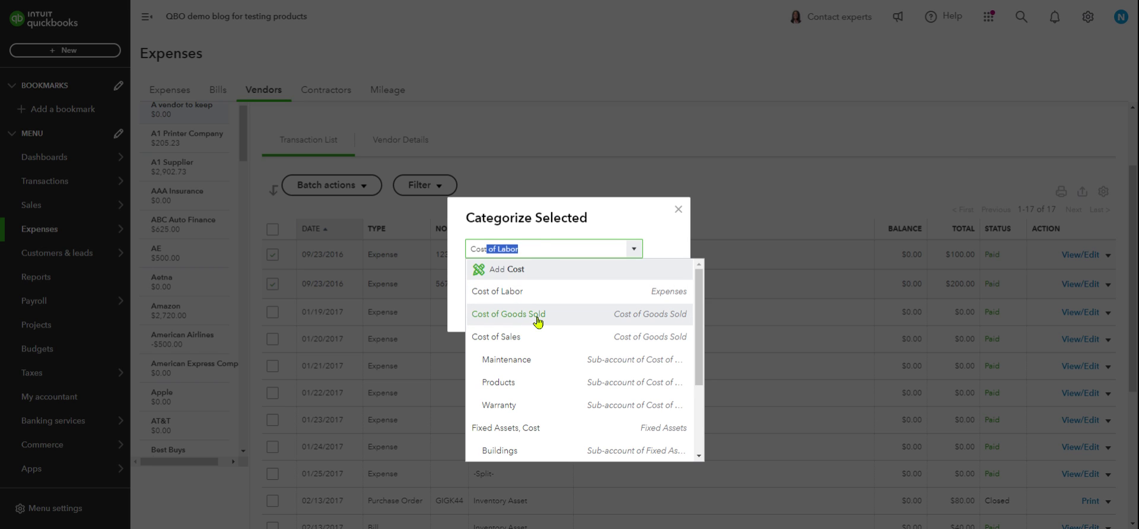
left_click(538, 322)
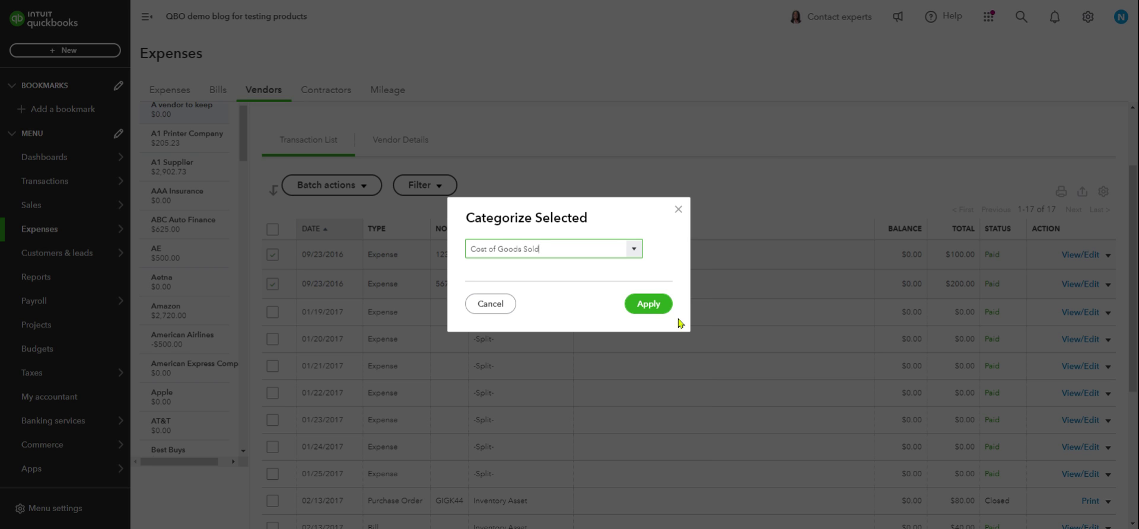
left_click(657, 306)
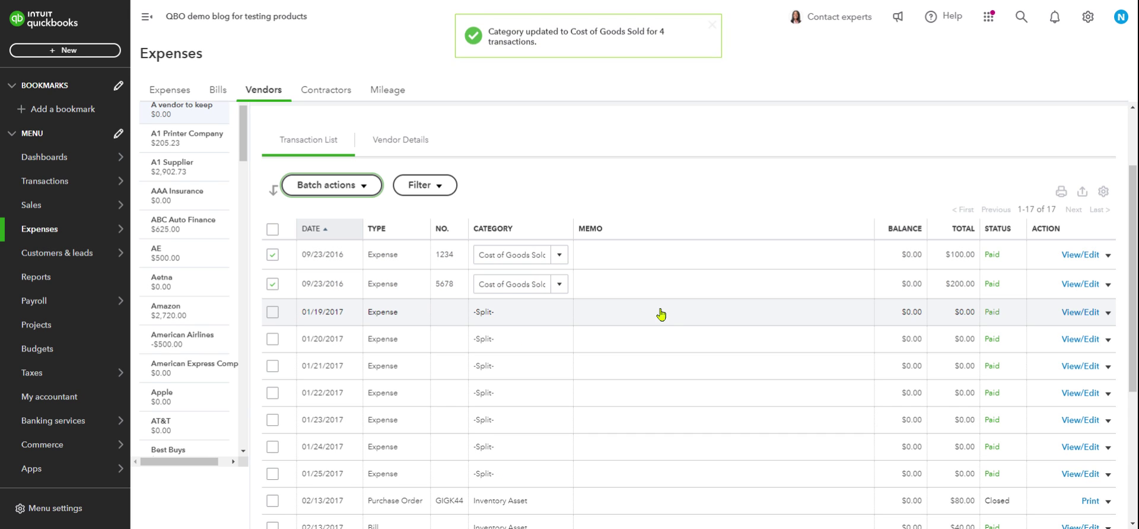
scroll(665, 326, "down", 4)
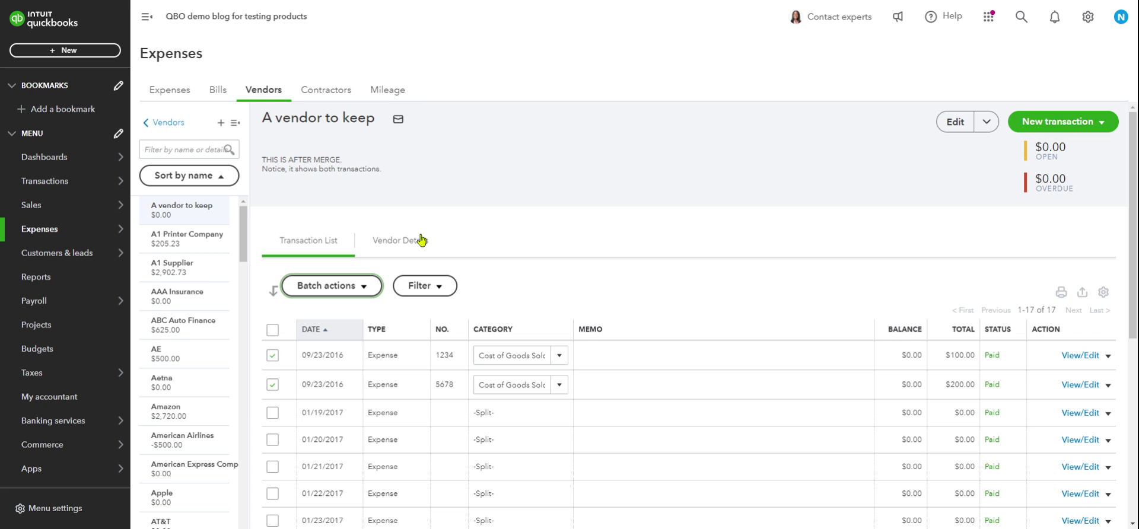
- In Bank transactions, expand the first 08/31/2015 Ralphs transaction
mouse_move(89, 181)
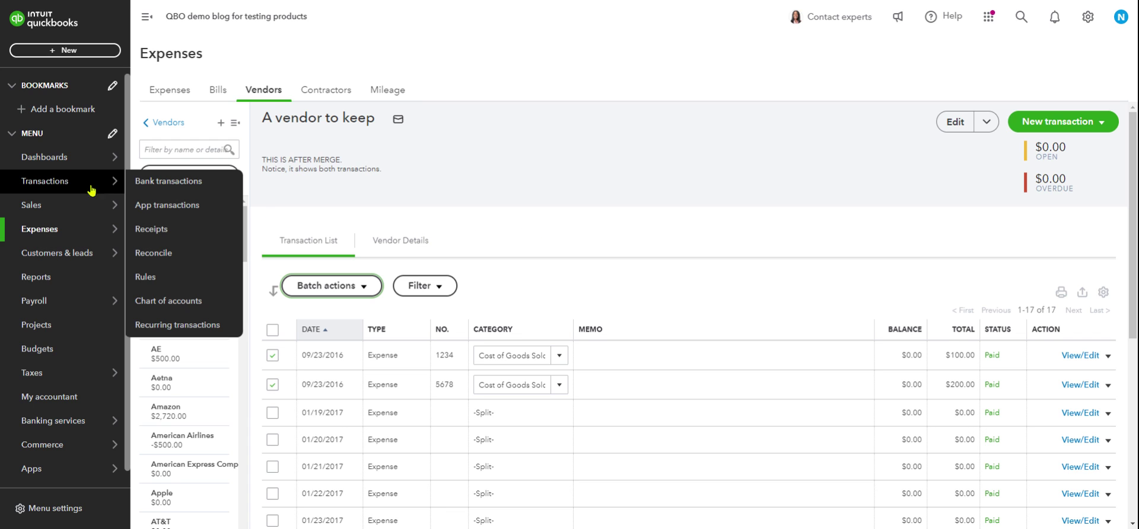
left_click(160, 180)
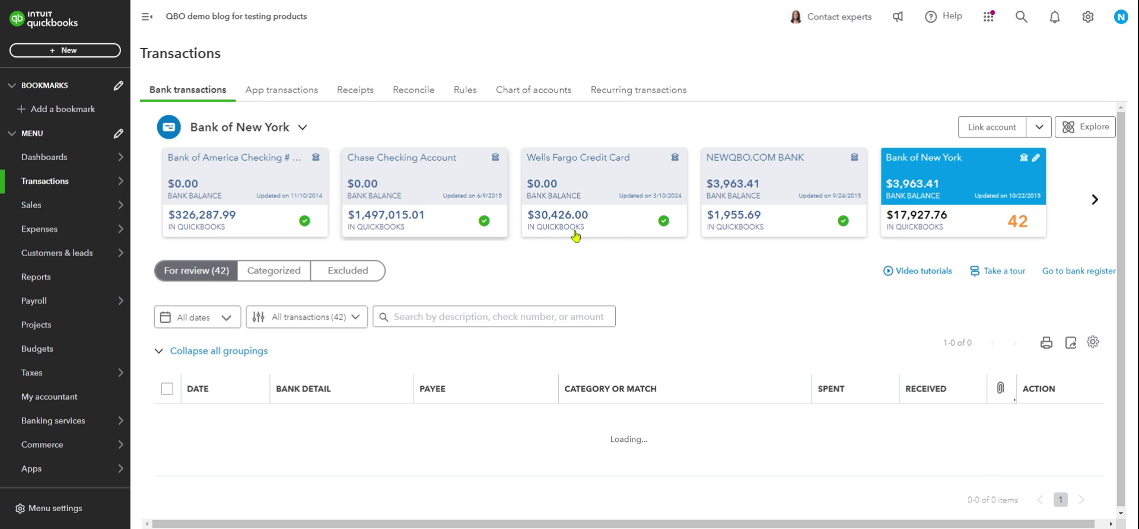
scroll(460, 289, "down", 3)
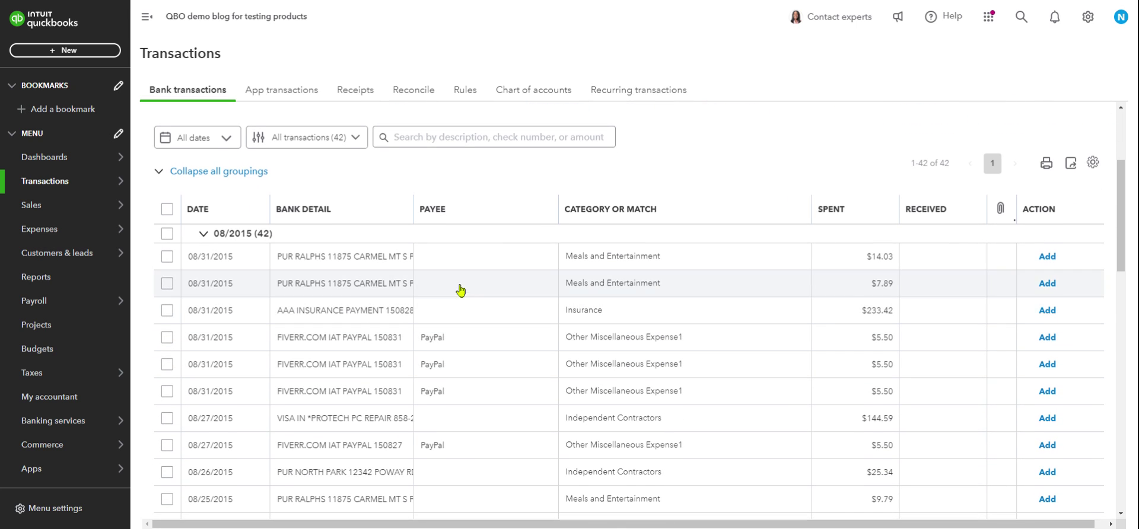
left_click(484, 259)
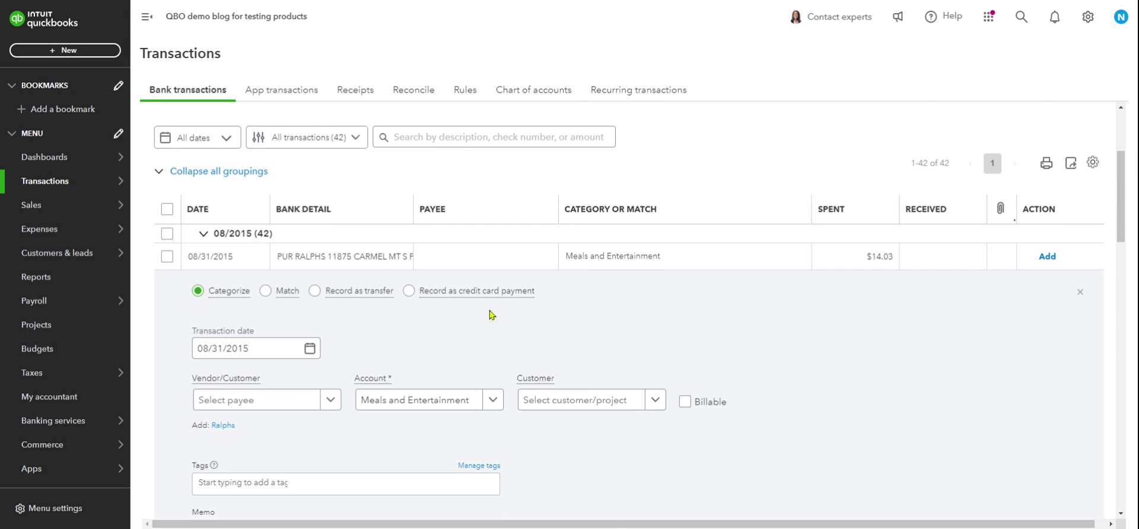
- Add Ralphs as a new vendor and save it as the payee
scroll(356, 243, "down", 2)
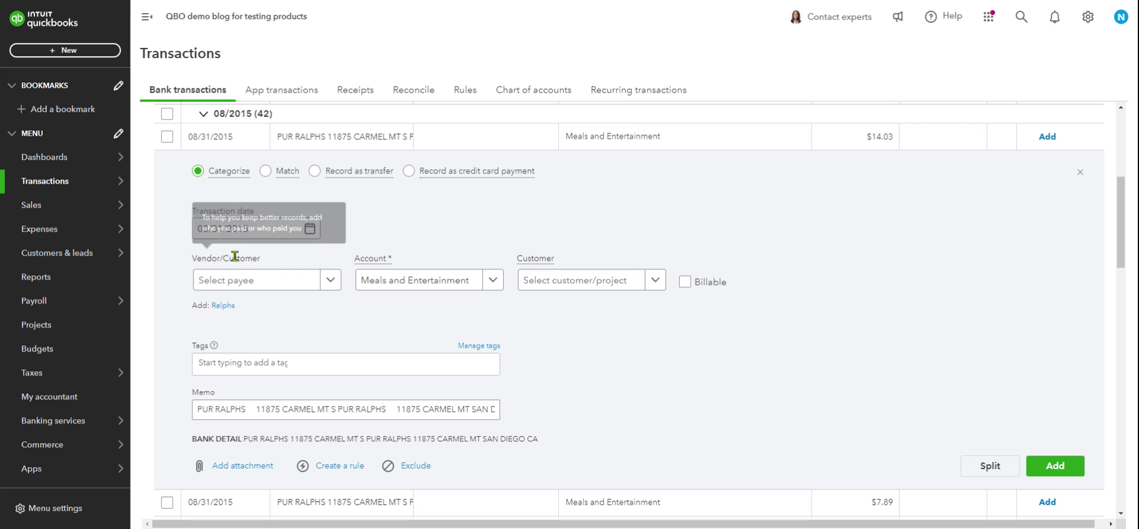
left_click(224, 306)
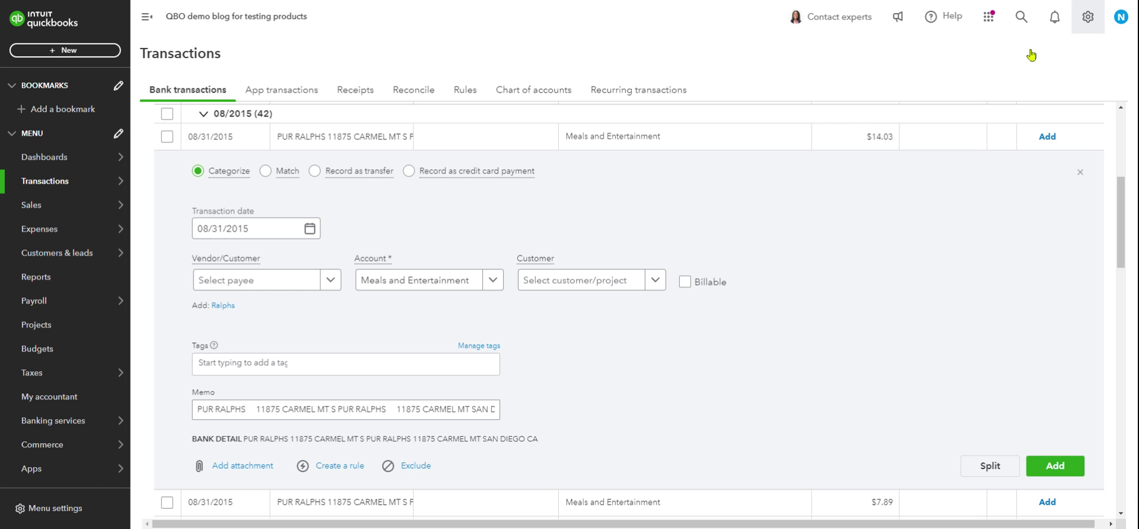
left_click(506, 367)
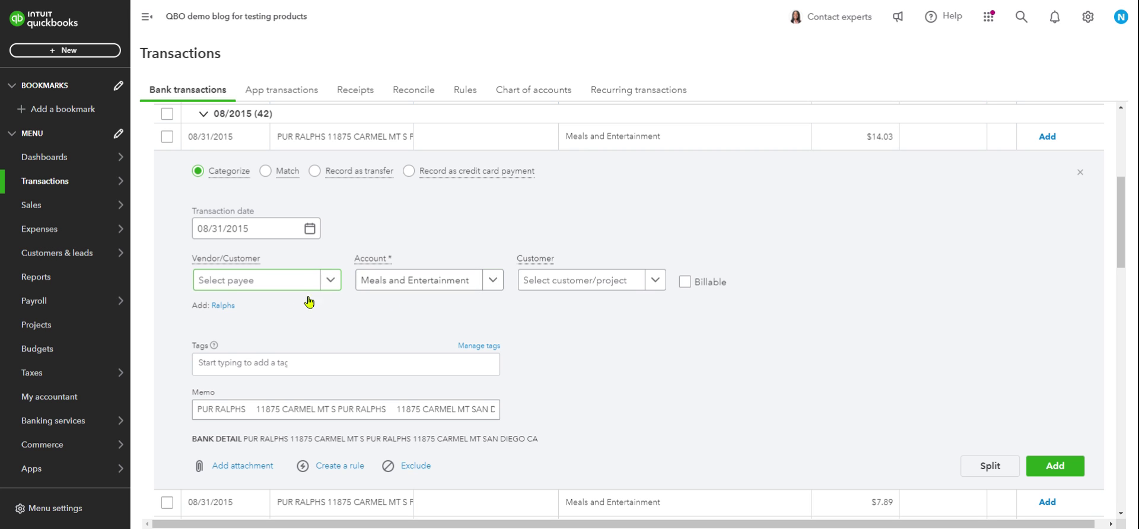
left_click(223, 305)
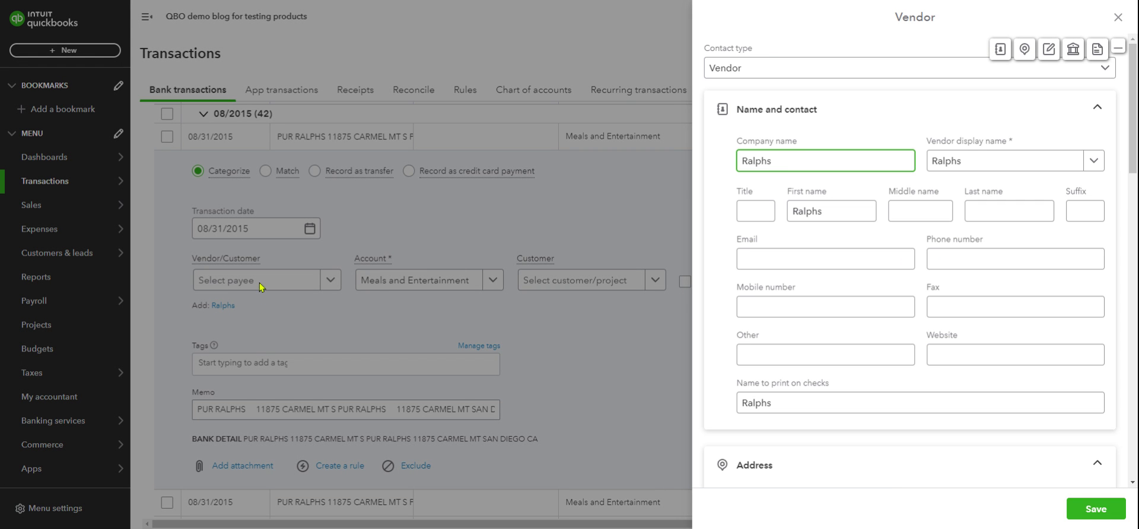
left_click(1091, 516)
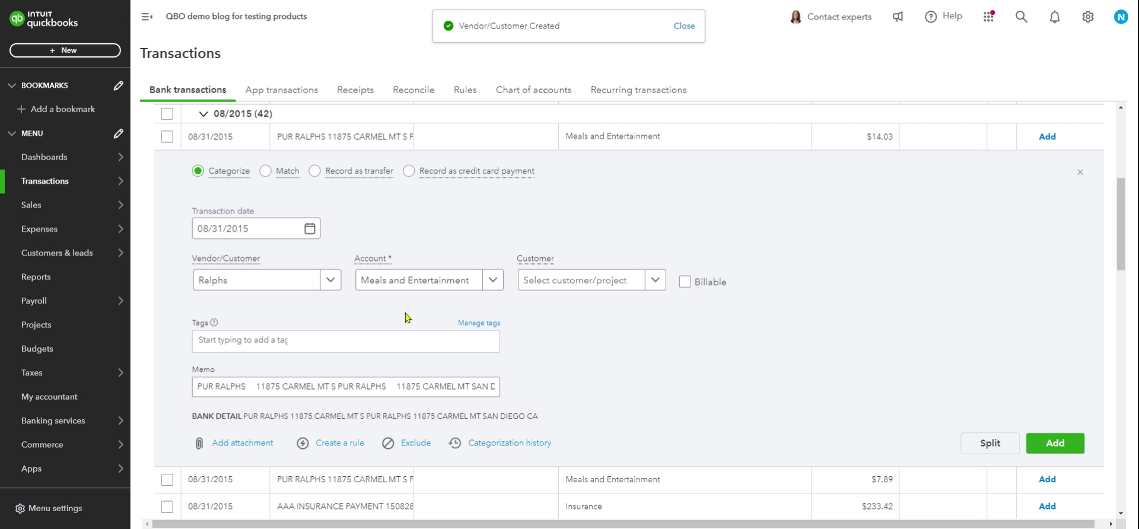
left_click(332, 444)
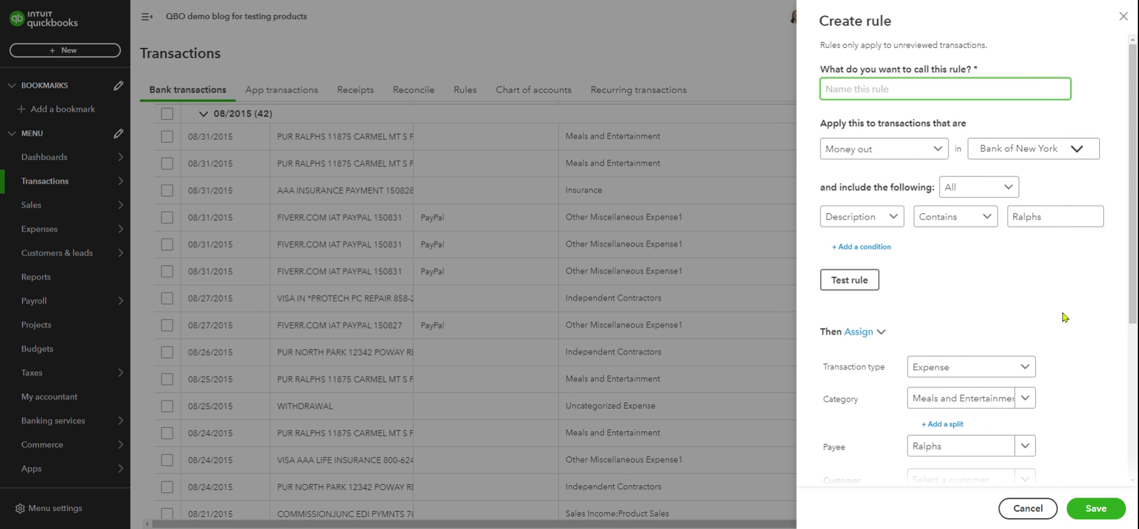
scroll(1008, 237, "down", 2)
scroll(991, 153, "up", 1)
scroll(960, 331, "down", 2)
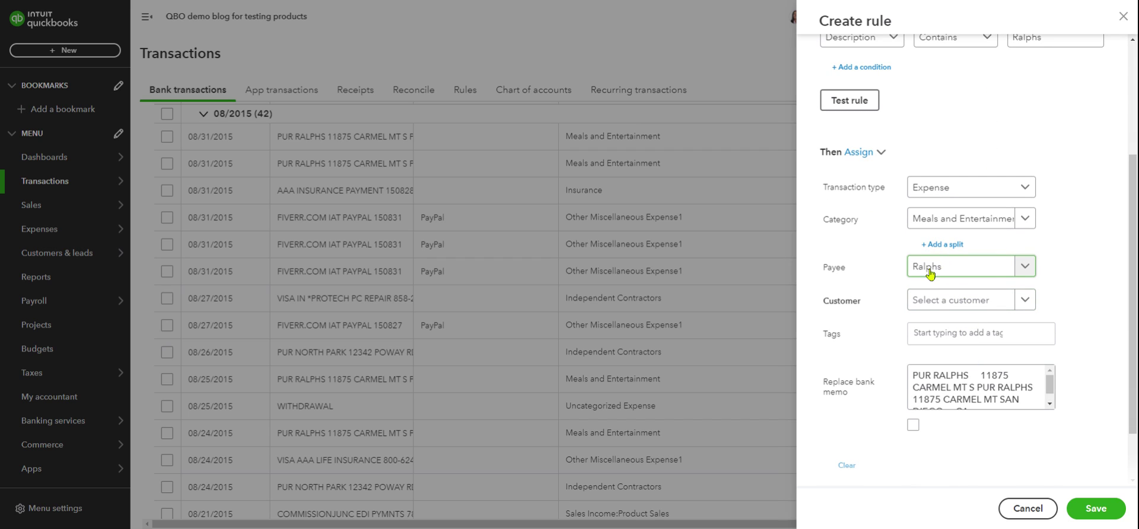
left_click(1021, 268)
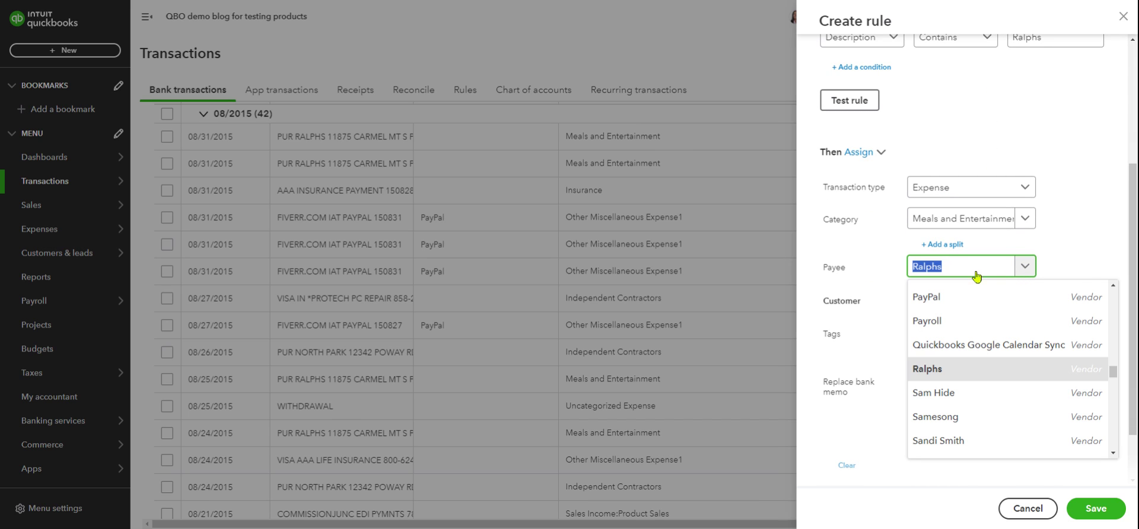
left_click(955, 265)
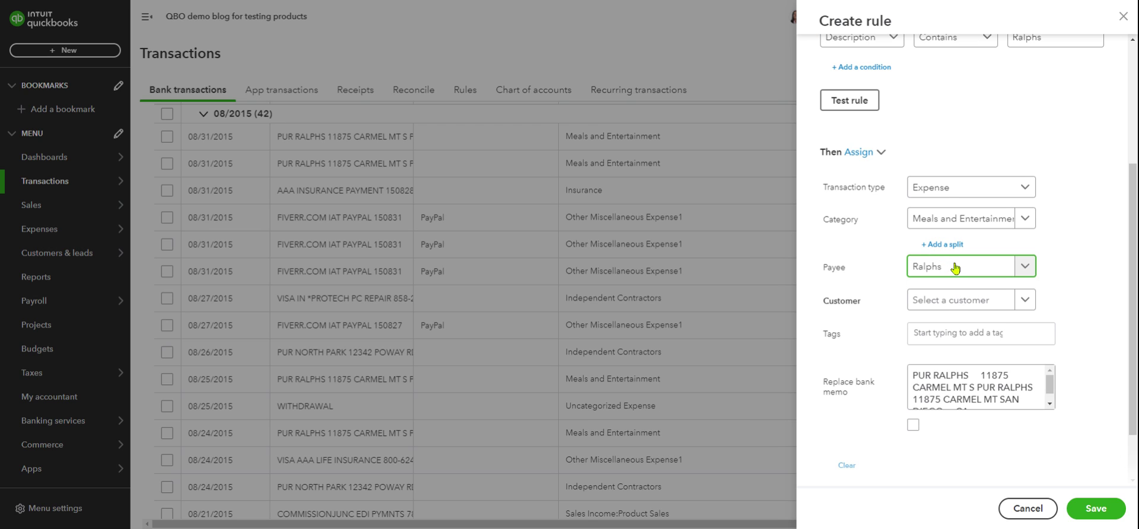
key("BackSpace")
key("BackSpace")
key("BackSpace")
key("BackSpace")
key("BackSpace")
key("BackSpace")
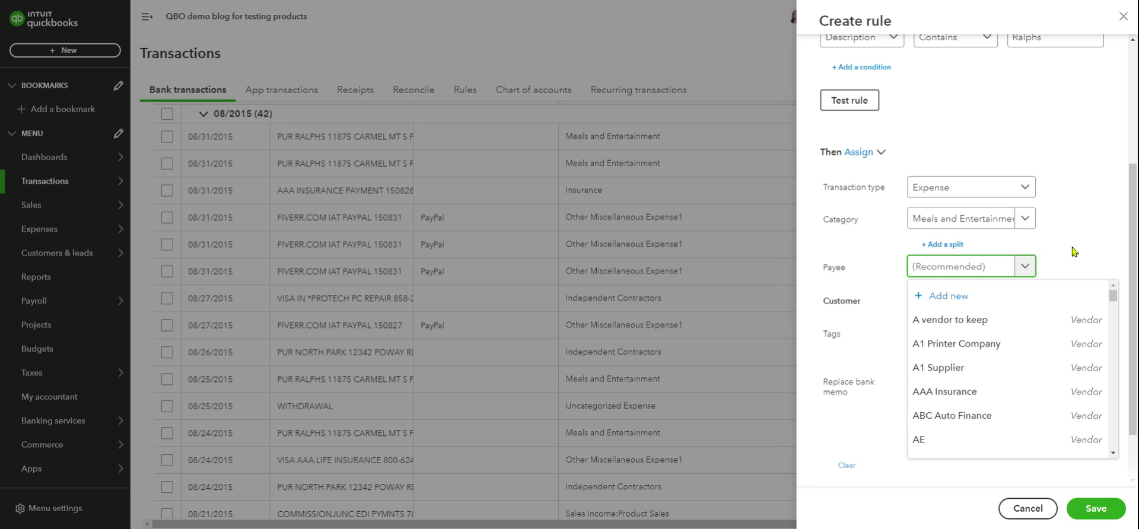
left_click(1072, 251)
- Close the Create rule panel without saving and return to the top of Bank transactions
left_click(1122, 17)
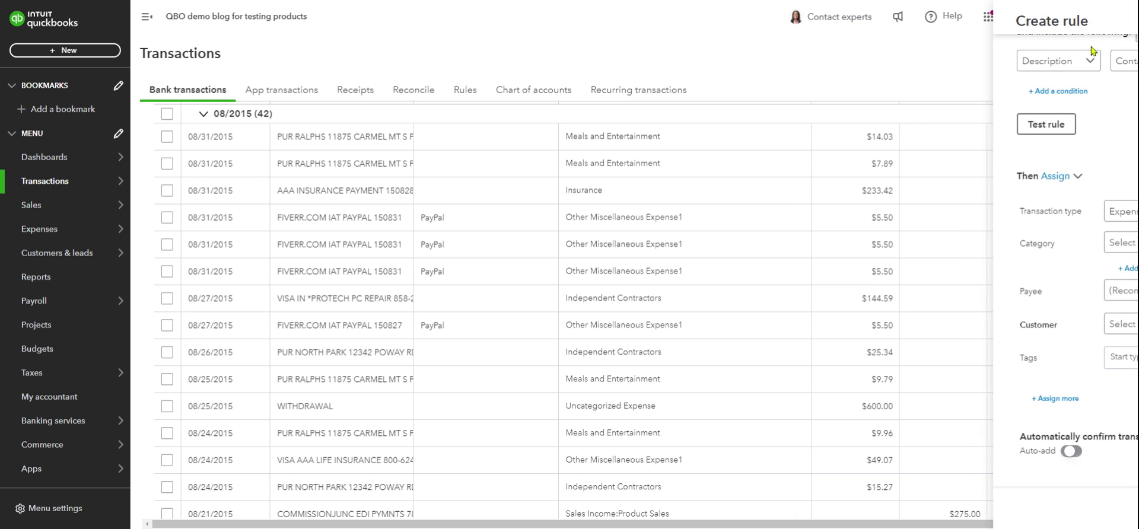
scroll(527, 261, "up", 4)
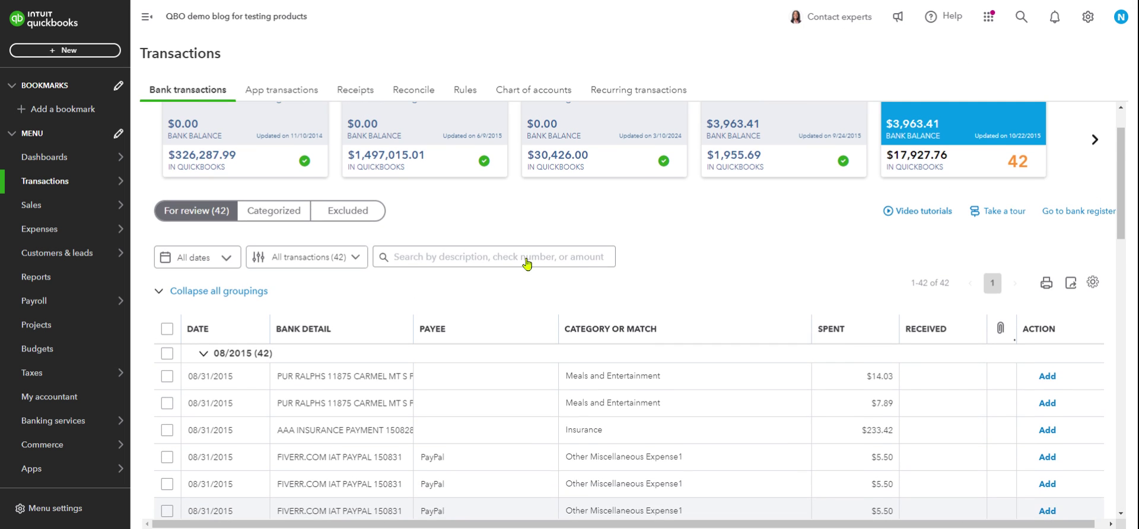